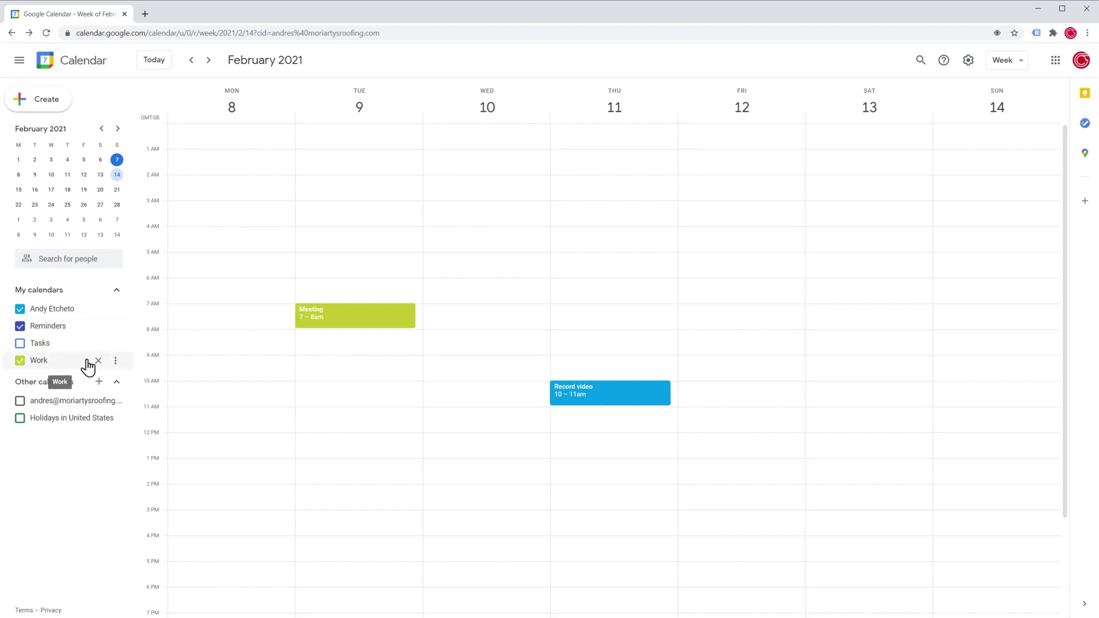
# Step: Go to the Work calendar's settings, at the Share with specific people section
pyautogui.click(115, 361)
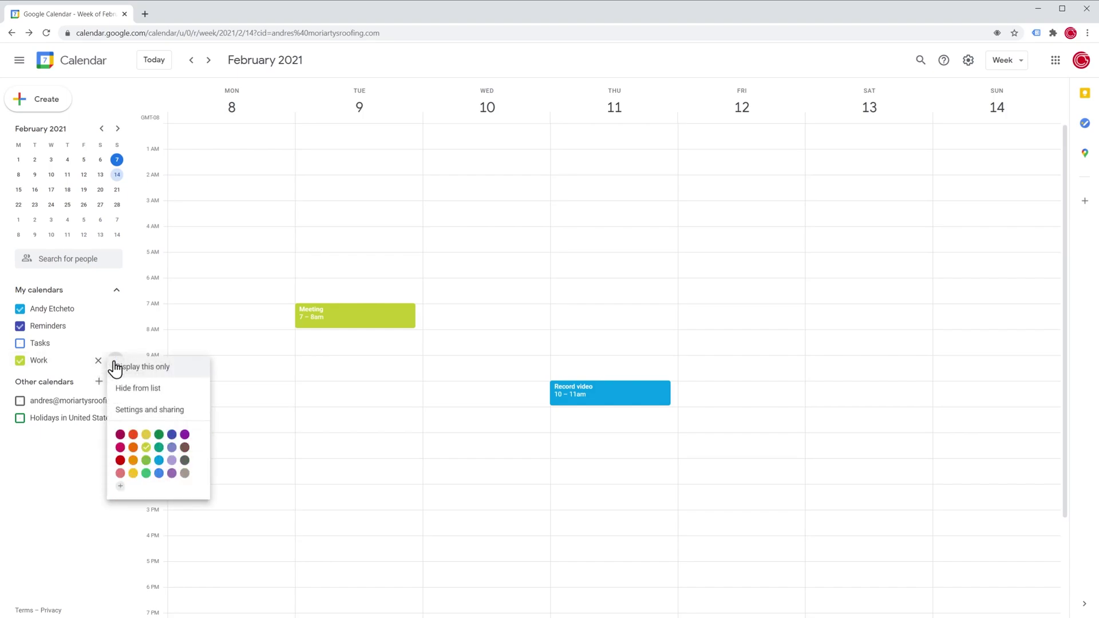
pyautogui.click(128, 409)
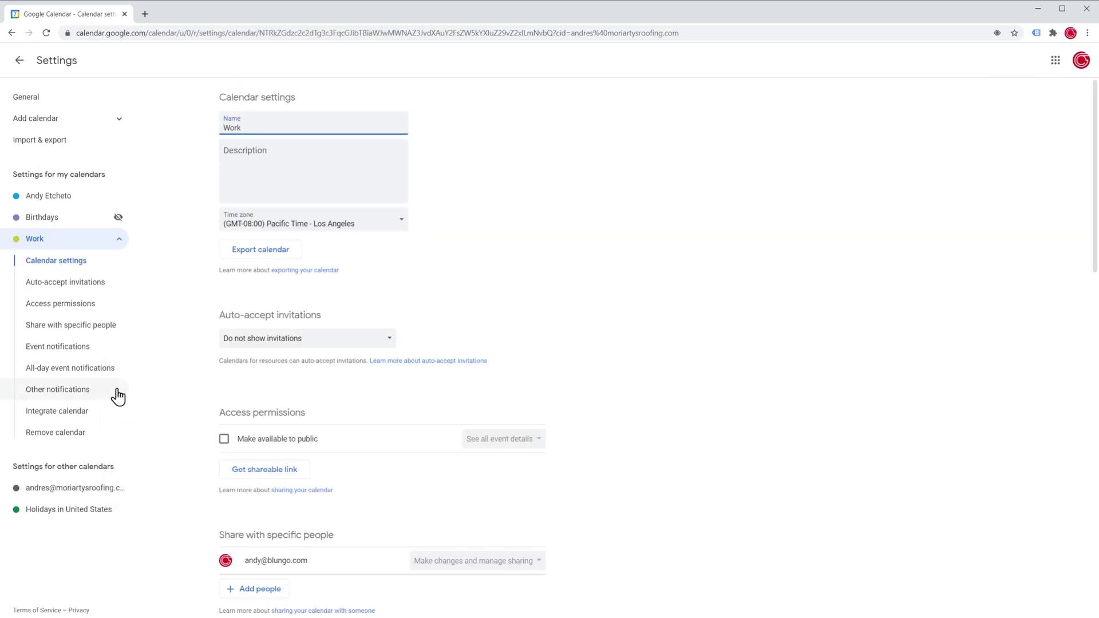
pyautogui.click(88, 334)
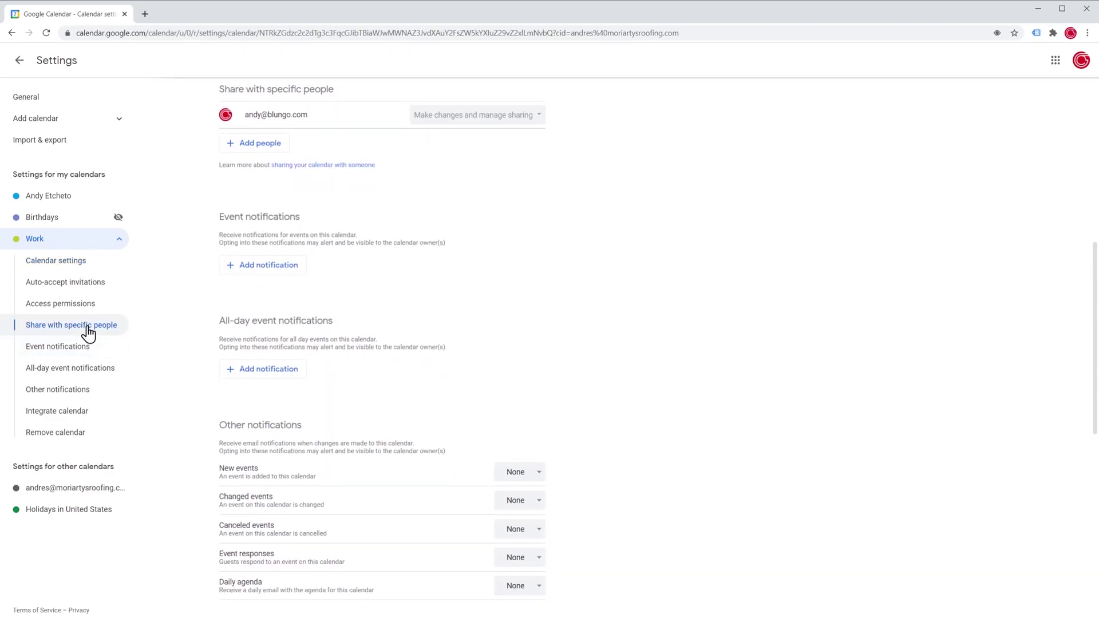
# Step: Add the colleague's email address as a recipient for the Work calendar share
pyautogui.click(246, 145)
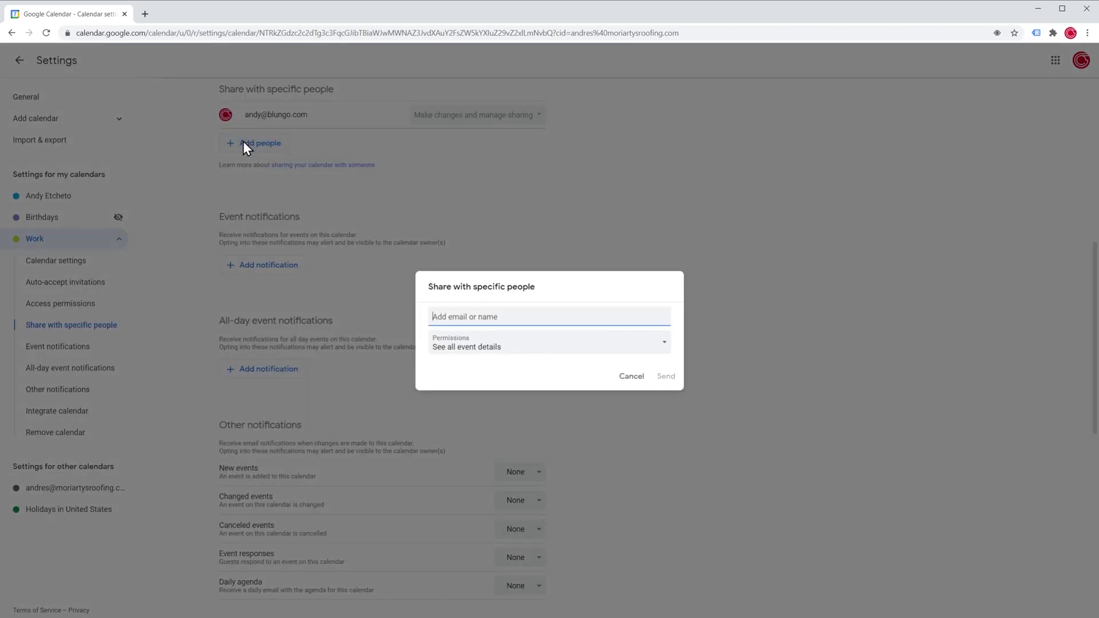
pyautogui.press('Return')
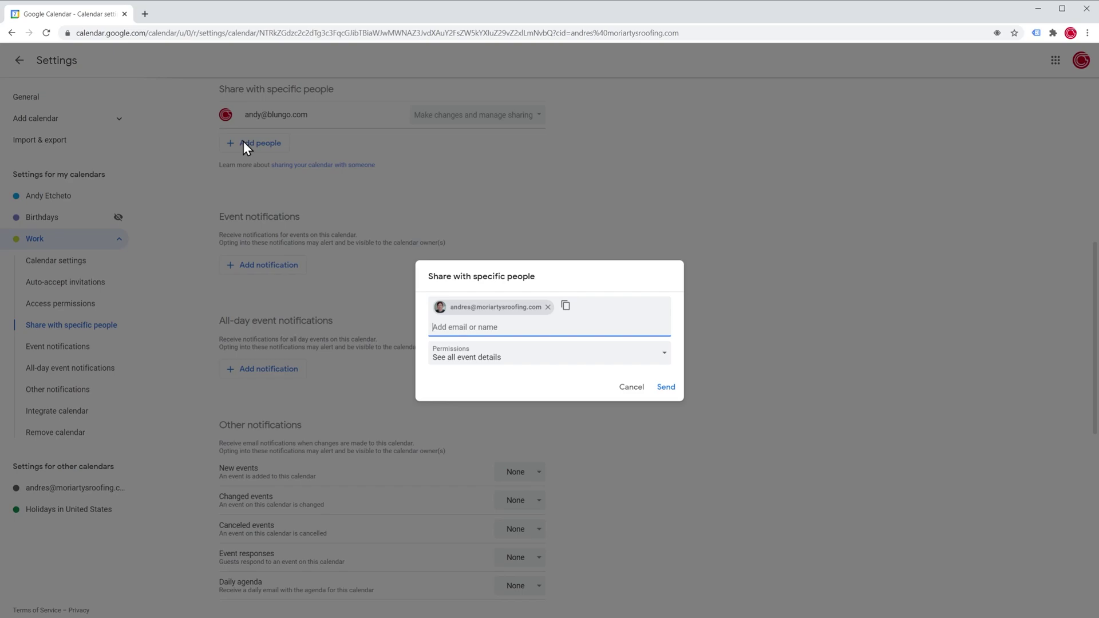
# Step: Give the colleague the 'See all event details' permission
pyautogui.click(627, 358)
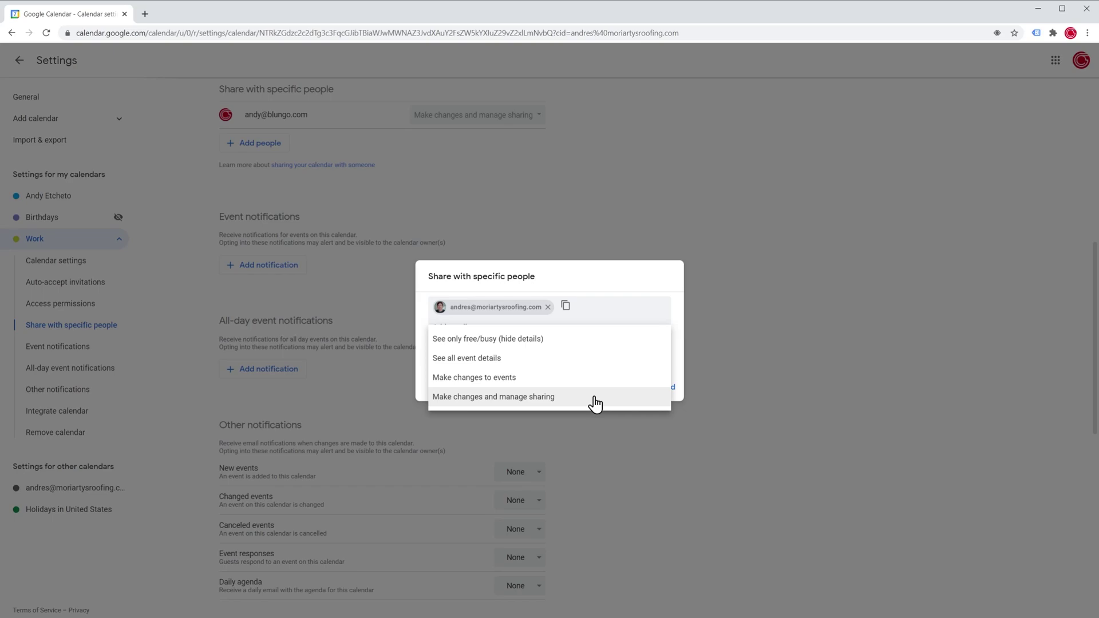
pyautogui.click(578, 367)
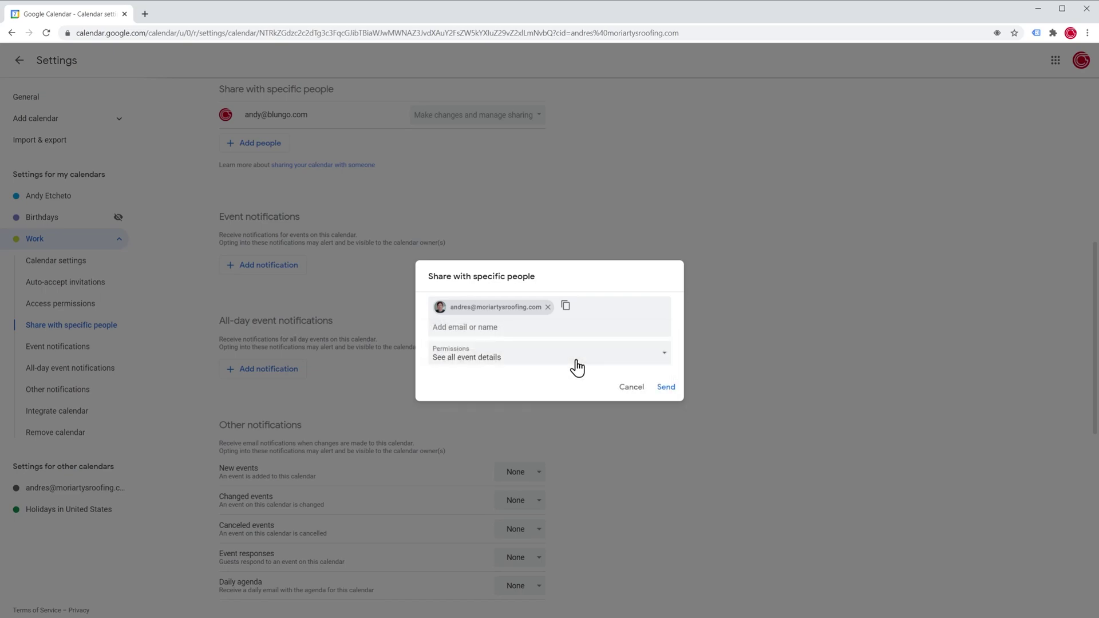
# Step: Send the share to the colleague, then remove their access to the Work calendar
pyautogui.click(664, 387)
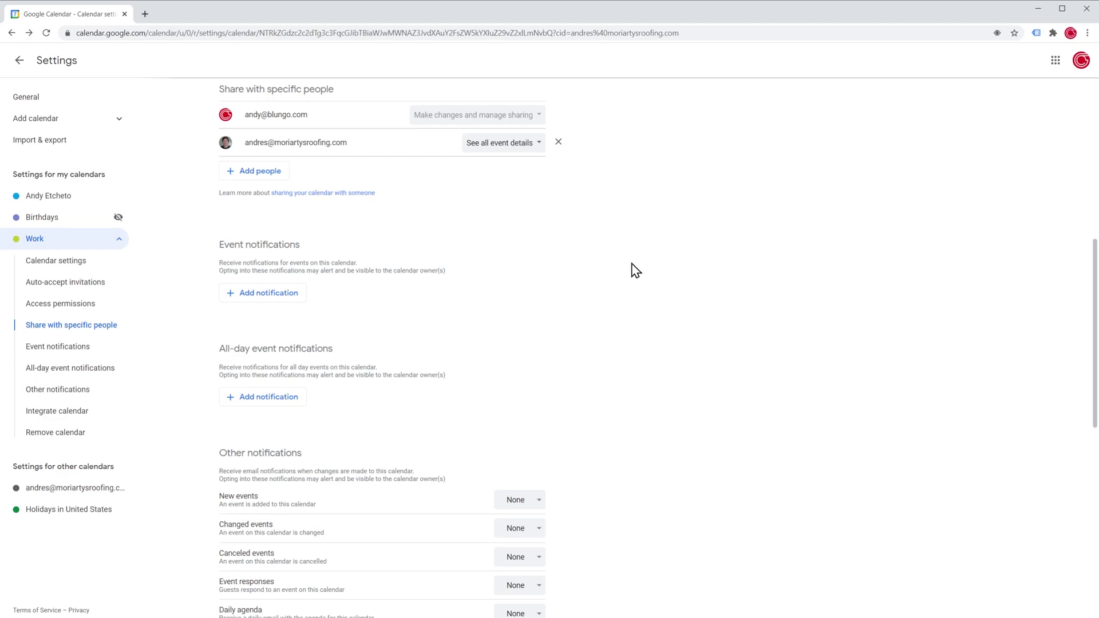
pyautogui.click(557, 143)
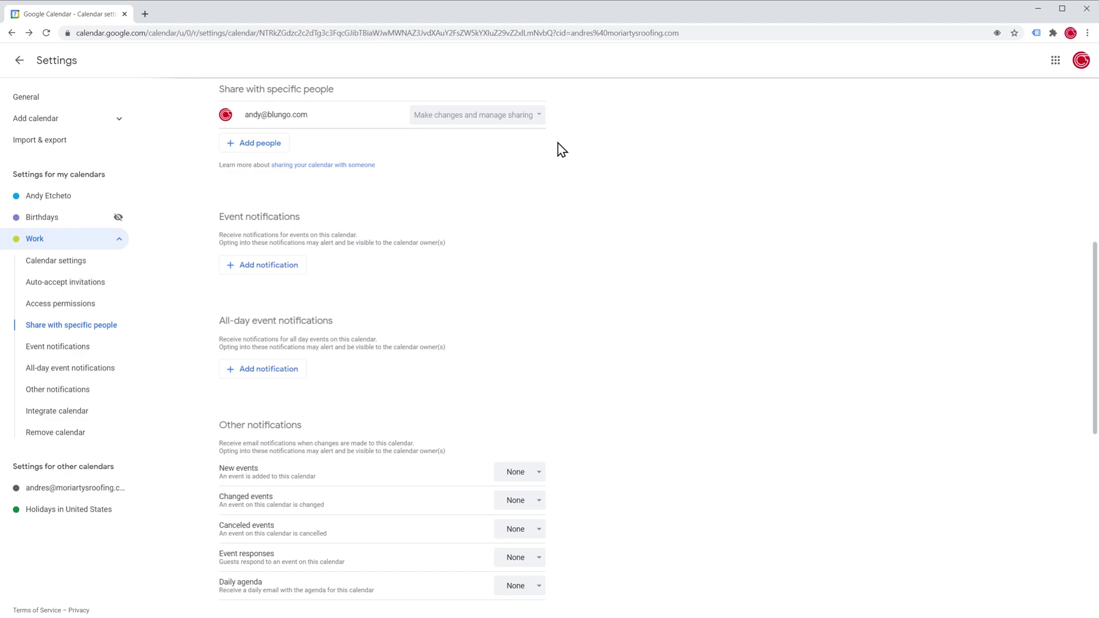
pyautogui.scroll(1, 557, 150)
pyautogui.scroll(2, 557, 150)
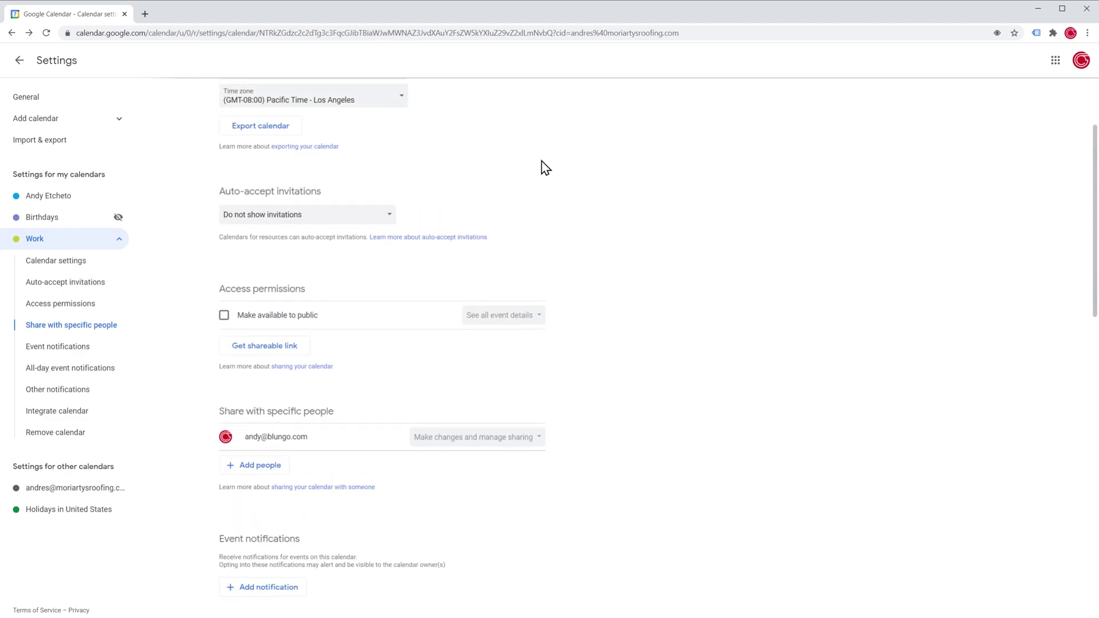
# Step: Make the Work calendar available to the public and confirm the warning
pyautogui.click(224, 315)
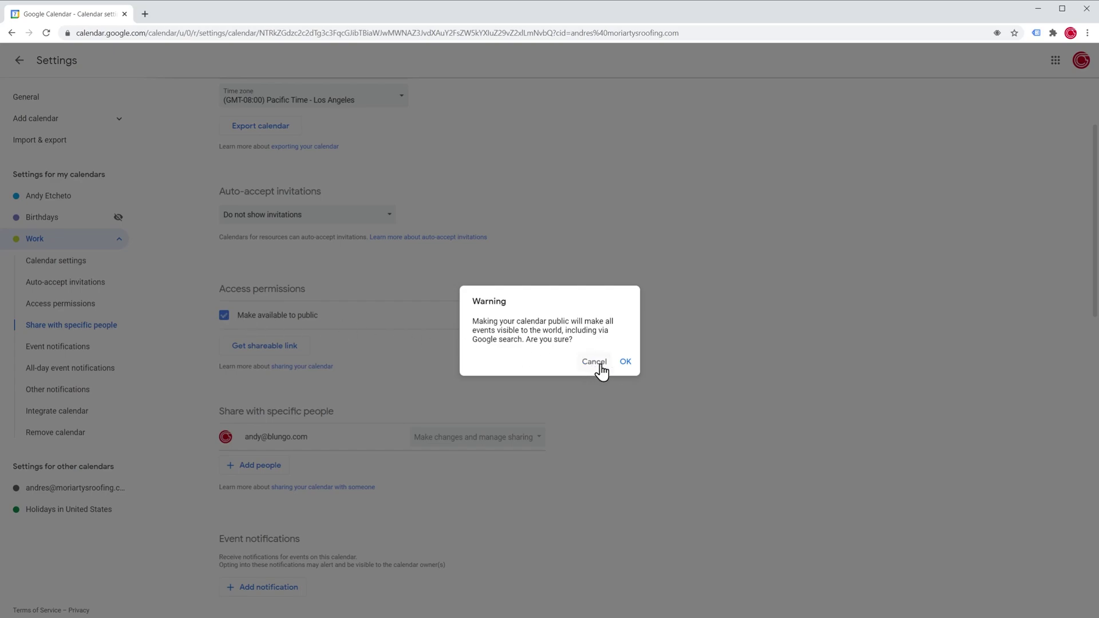
pyautogui.click(626, 363)
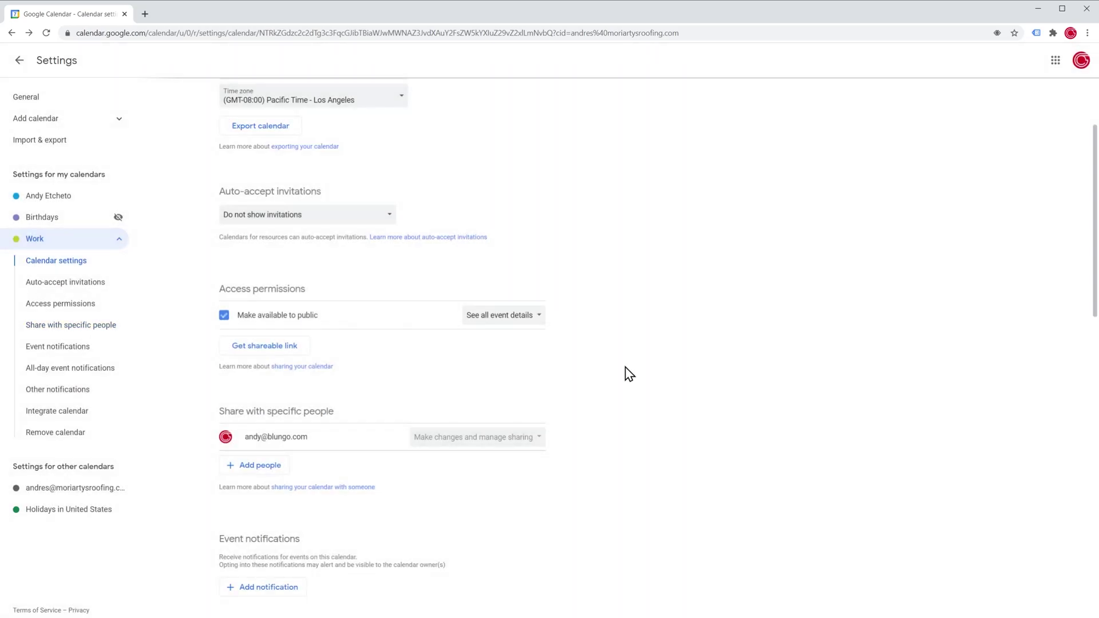